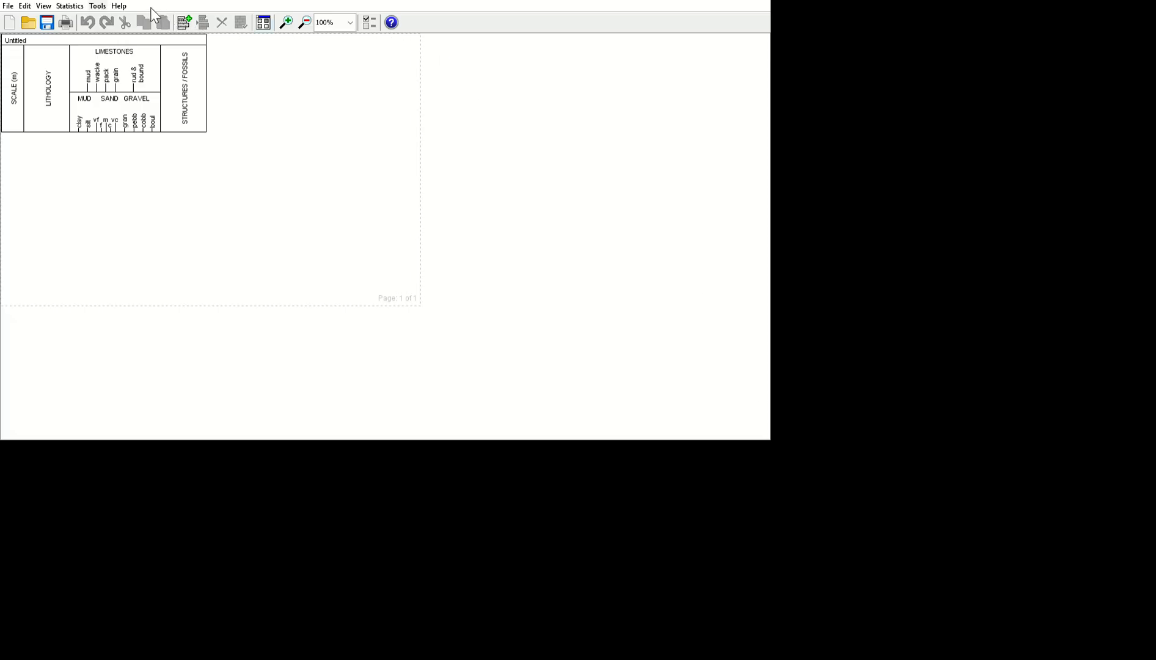
Step: Title the log PROFIL ANALISIS STRATIGRAFI and set its columns to AGE, FORMATION, THICKNESS, grain size, LITHOLOGY, DESCRIPTION and DEPOSITIONAL ENVIRONTMENT
{"action": "left_click", "coordinate": [98, 6]}
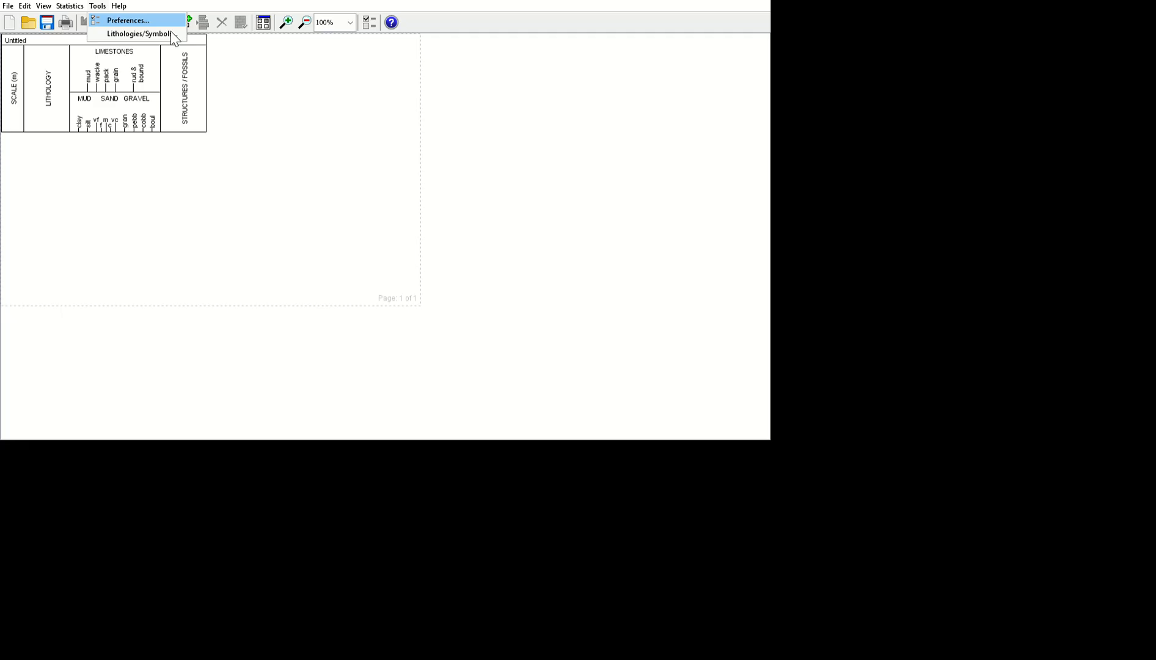
{"action": "left_click", "coordinate": [171, 32]}
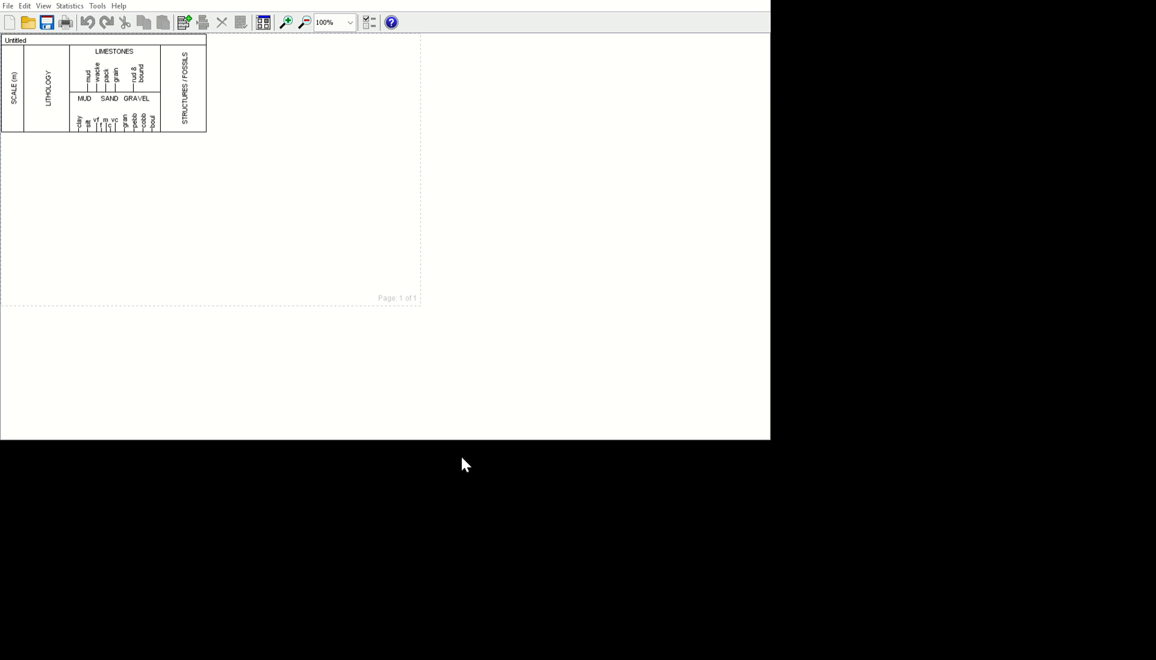
{"action": "left_click", "coordinate": [652, 585]}
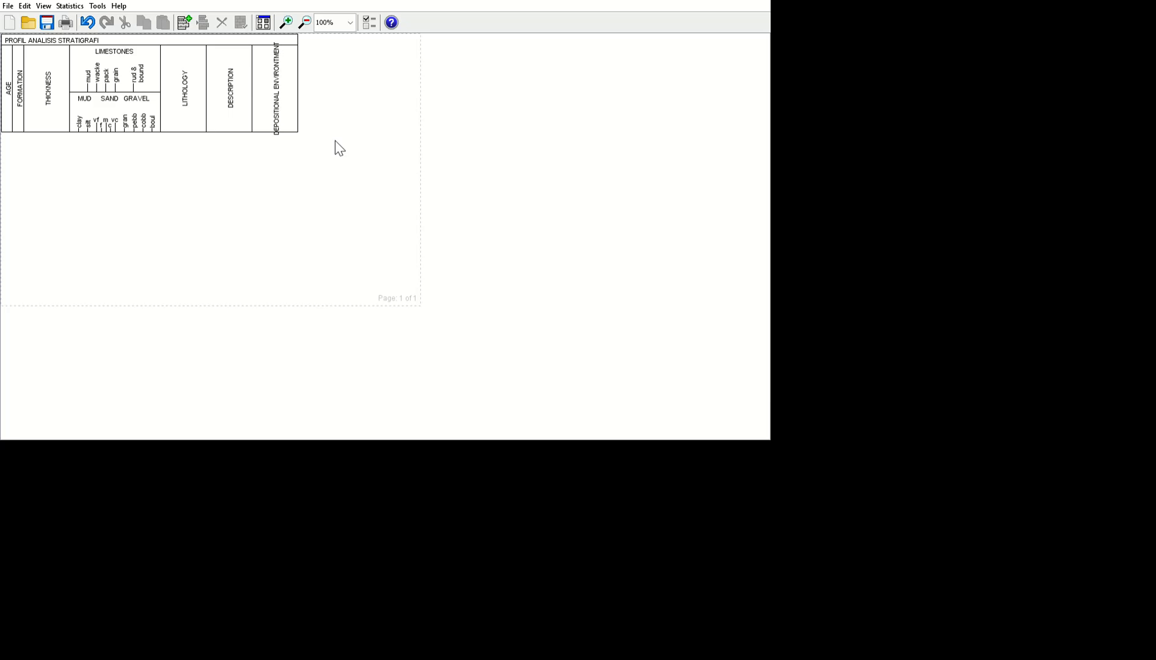
Step: Widen the DESCRIPTION column to about three times its width and make the DEPOSITIONAL ENVIRONTMENT column somewhat wider
{"action": "right_click", "coordinate": [394, 134]}
{"action": "left_click", "coordinate": [371, 162]}
{"action": "left_click_drag", "start_coordinate": [380, 143], "coordinate": [589, 186]}
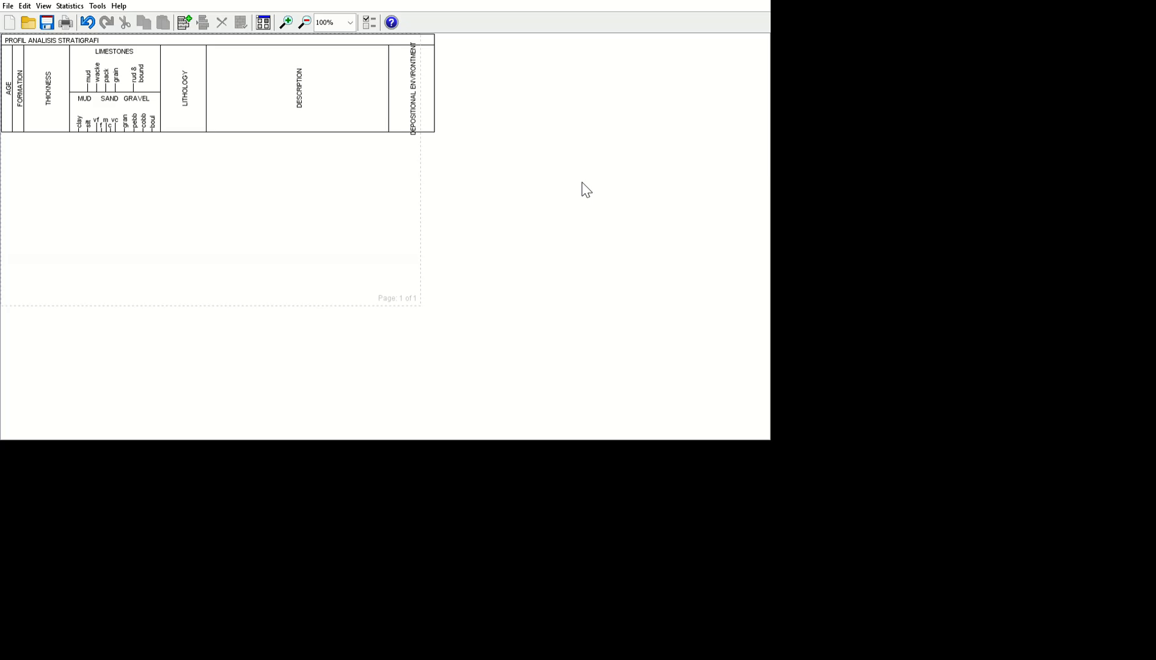
{"action": "left_click_drag", "start_coordinate": [593, 152], "coordinate": [523, 159]}
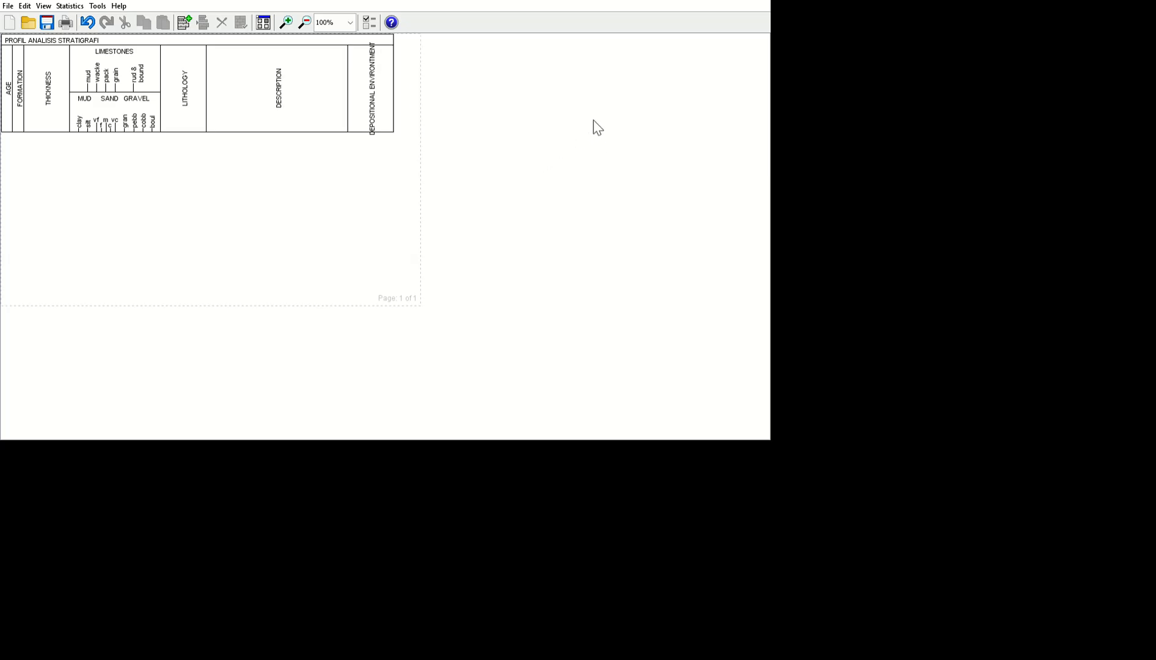
{"action": "left_click_drag", "start_coordinate": [597, 139], "coordinate": [626, 149]}
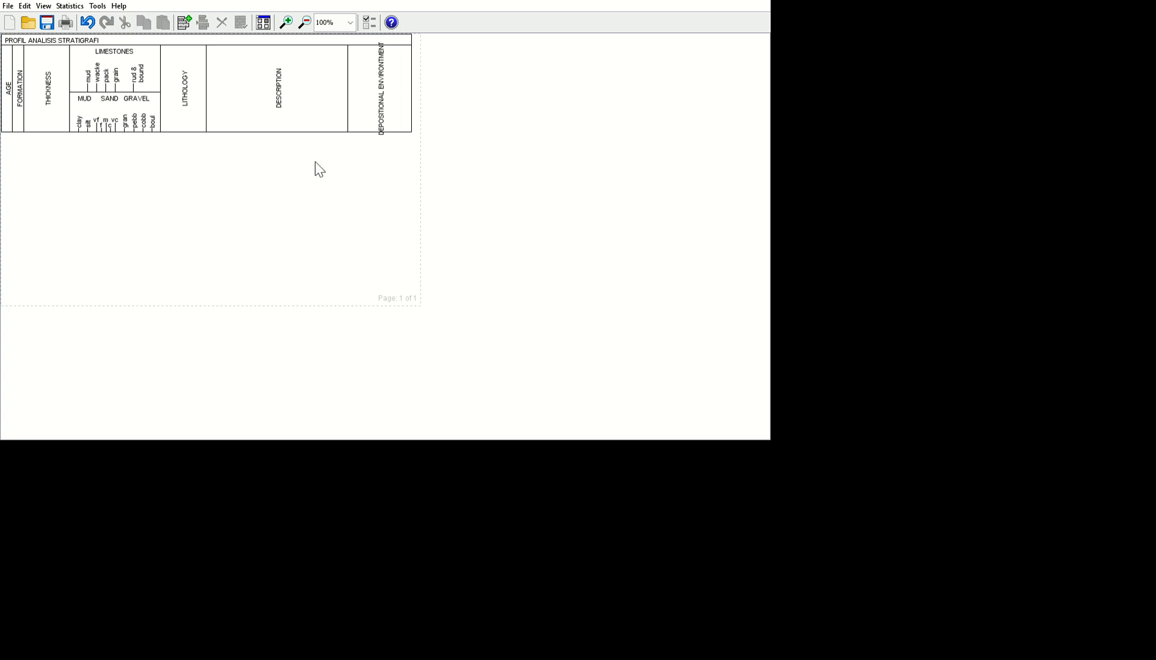
Step: Widen the LITHOLOGY column slightly and adjust the DEPOSITIONAL ENVIRONTMENT column so that the log fits within the page width
{"action": "left_click_drag", "start_coordinate": [310, 169], "coordinate": [352, 178]}
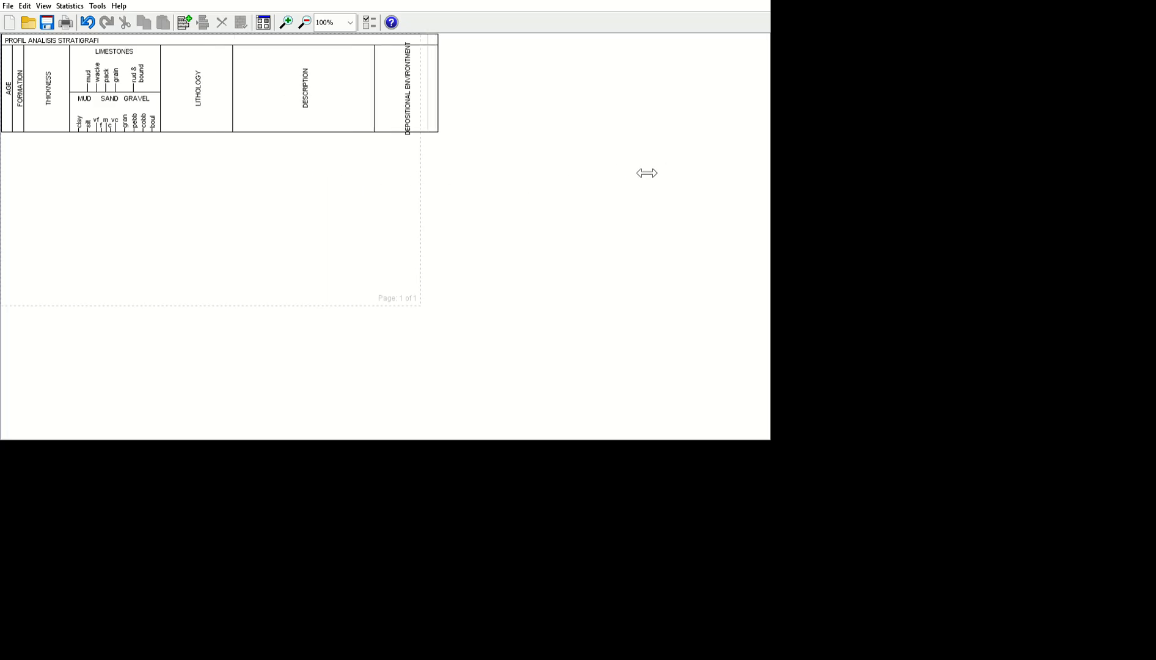
{"action": "left_click_drag", "start_coordinate": [633, 182], "coordinate": [624, 185]}
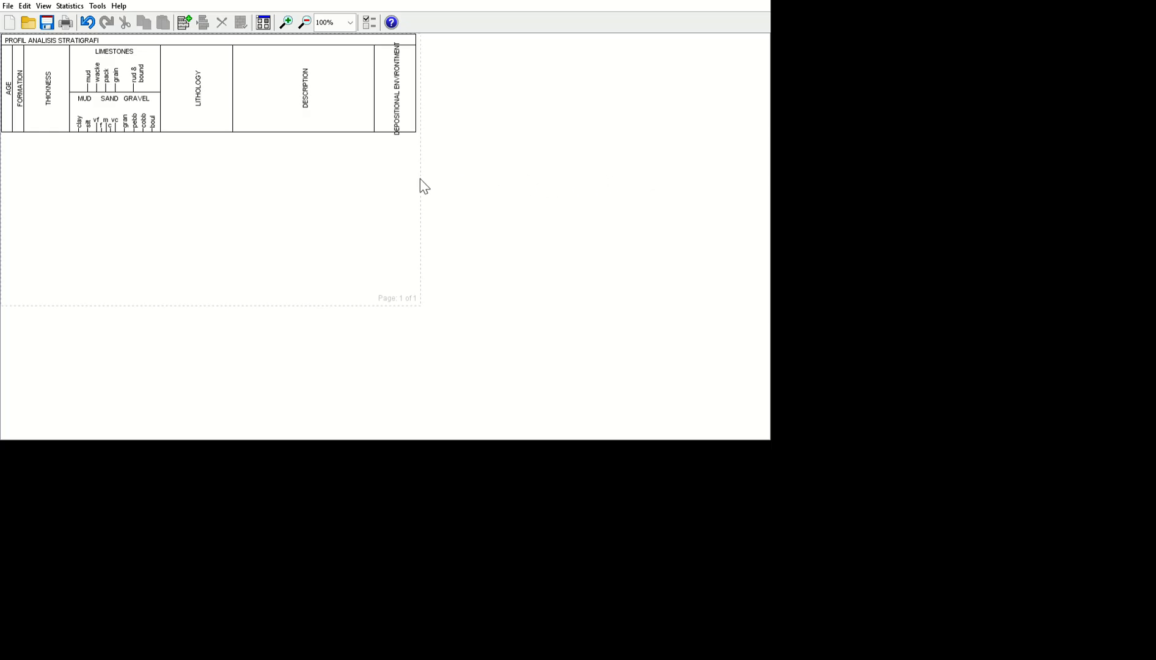
{"action": "left_click_drag", "start_coordinate": [359, 181], "coordinate": [330, 196]}
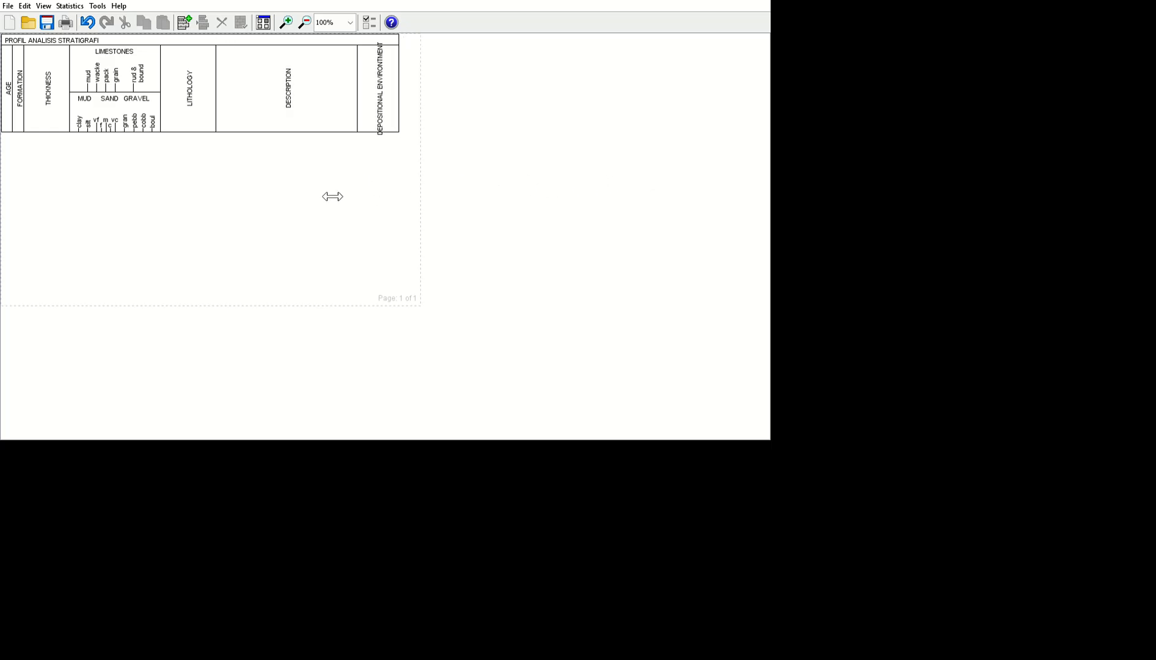
{"action": "left_click_drag", "start_coordinate": [594, 163], "coordinate": [614, 169]}
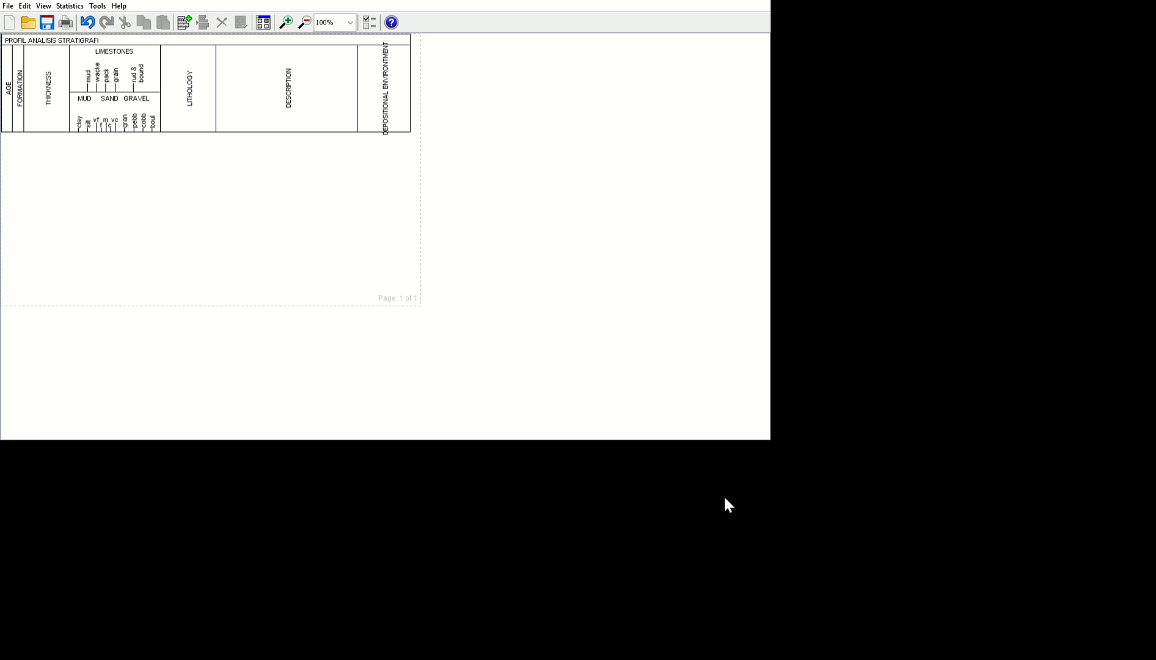
{"action": "right_click", "coordinate": [331, 164]}
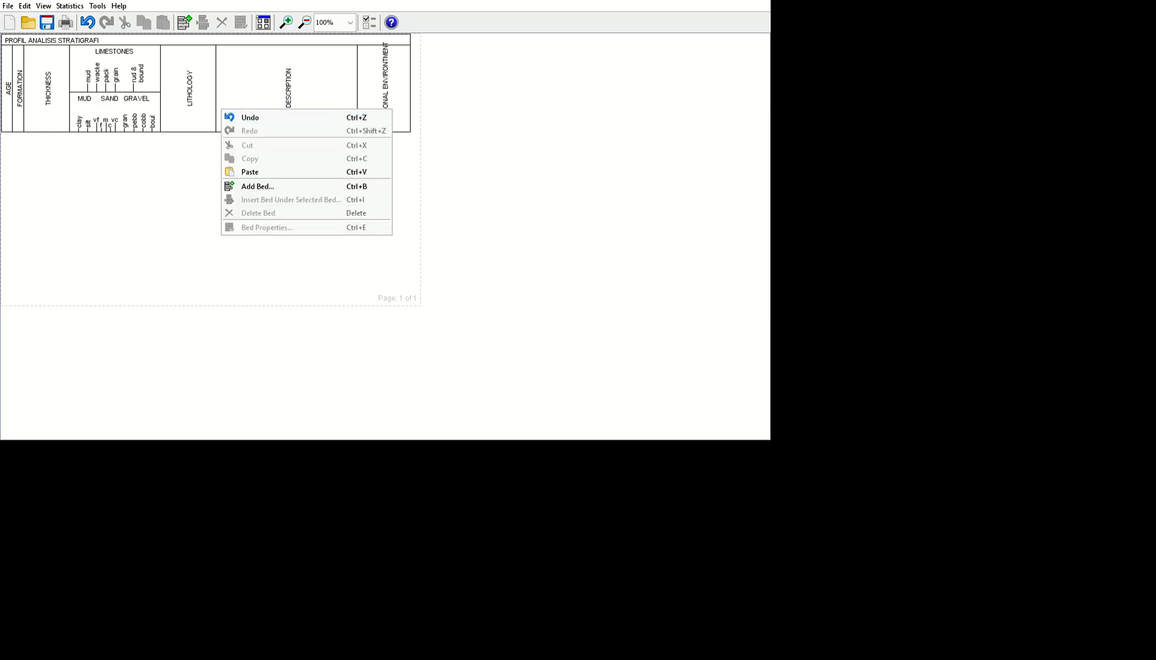
{"action": "left_click", "coordinate": [760, 597]}
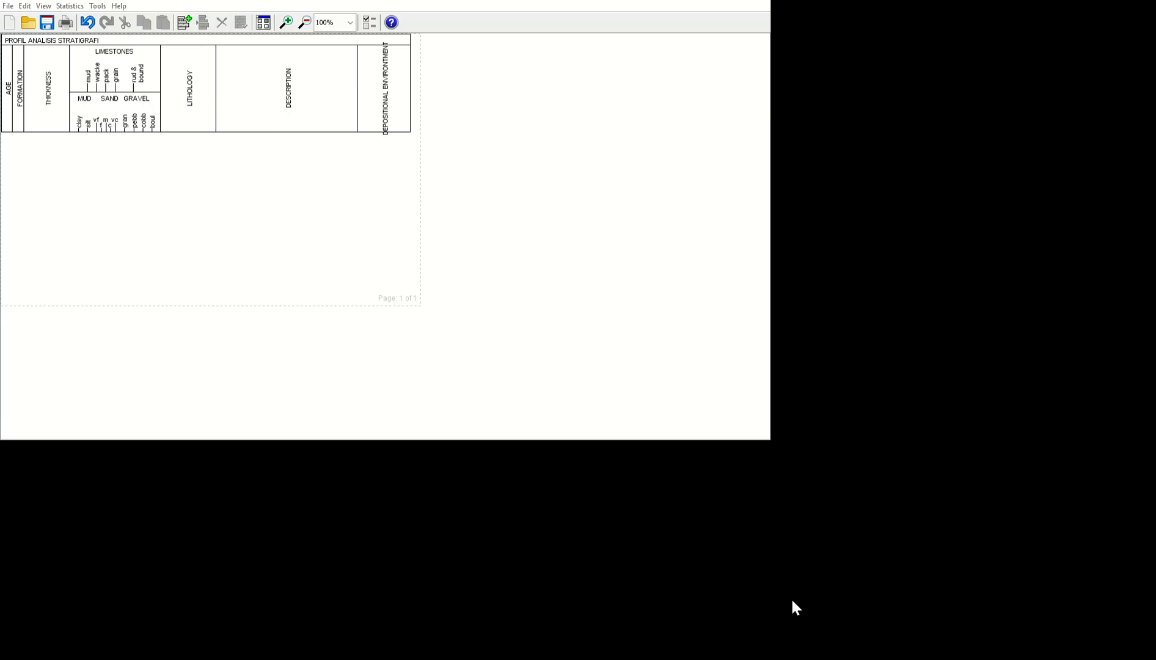
{"action": "right_click", "coordinate": [253, 100]}
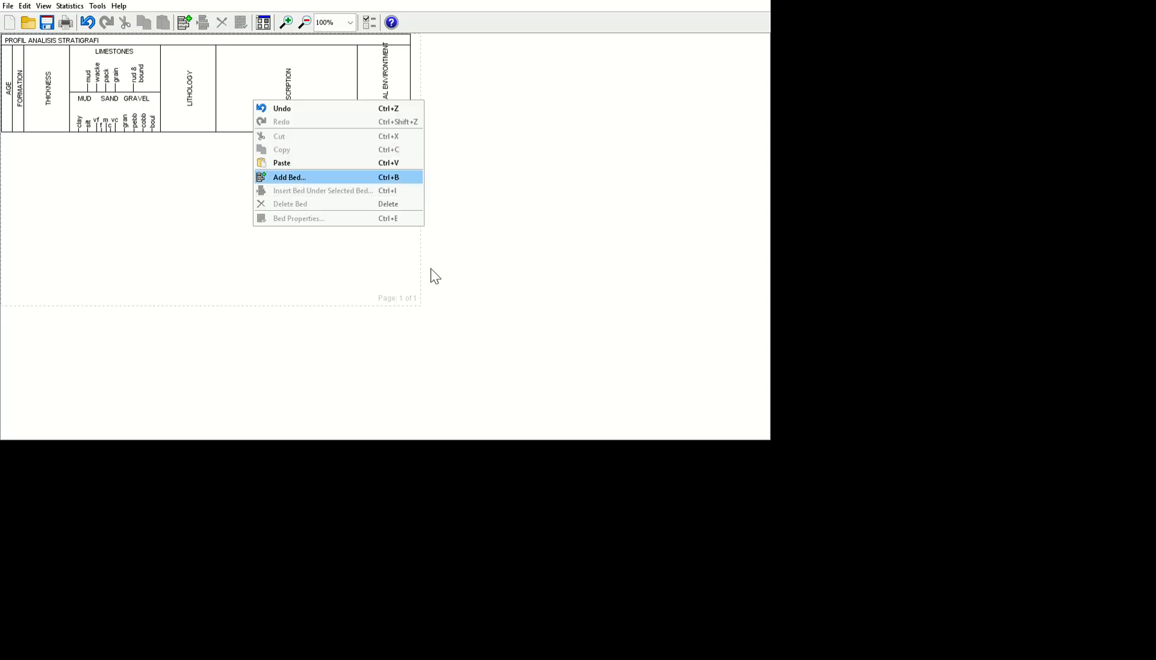
{"action": "left_click", "coordinate": [212, 182]}
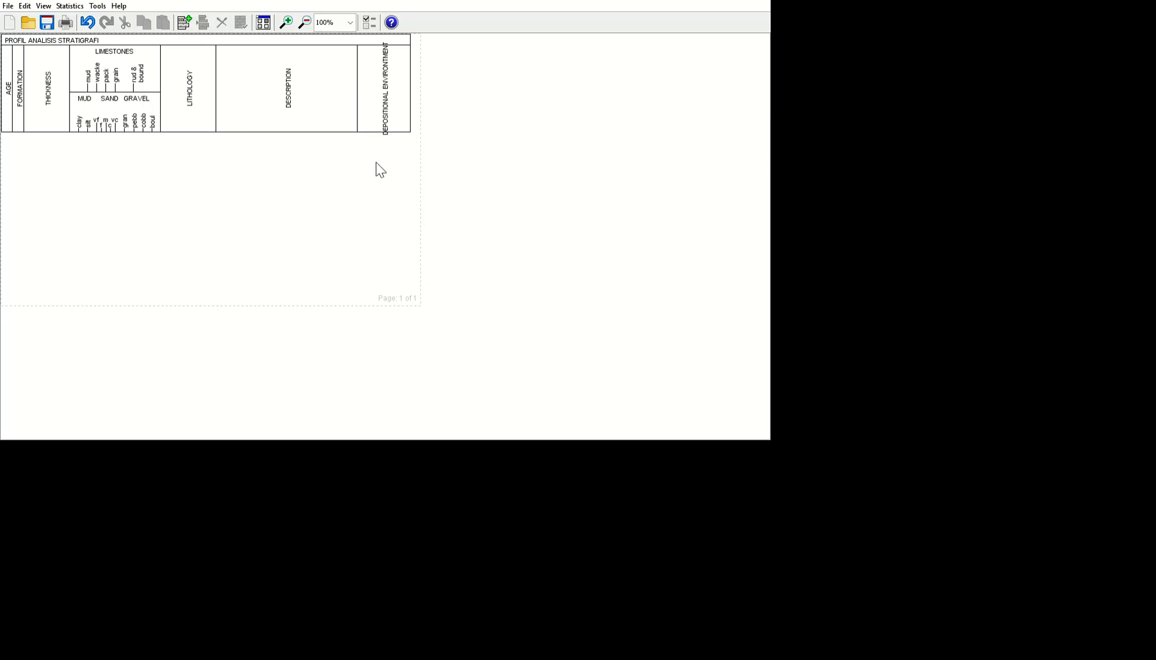
Step: Add a tuff bed with age EARLY MIOCENE, formation SEMILIR, thickness 211, a coarse ash description and environment Volcanism Period
{"action": "right_click", "coordinate": [251, 109]}
{"action": "left_click", "coordinate": [282, 186]}
{"action": "left_click", "coordinate": [772, 625]}
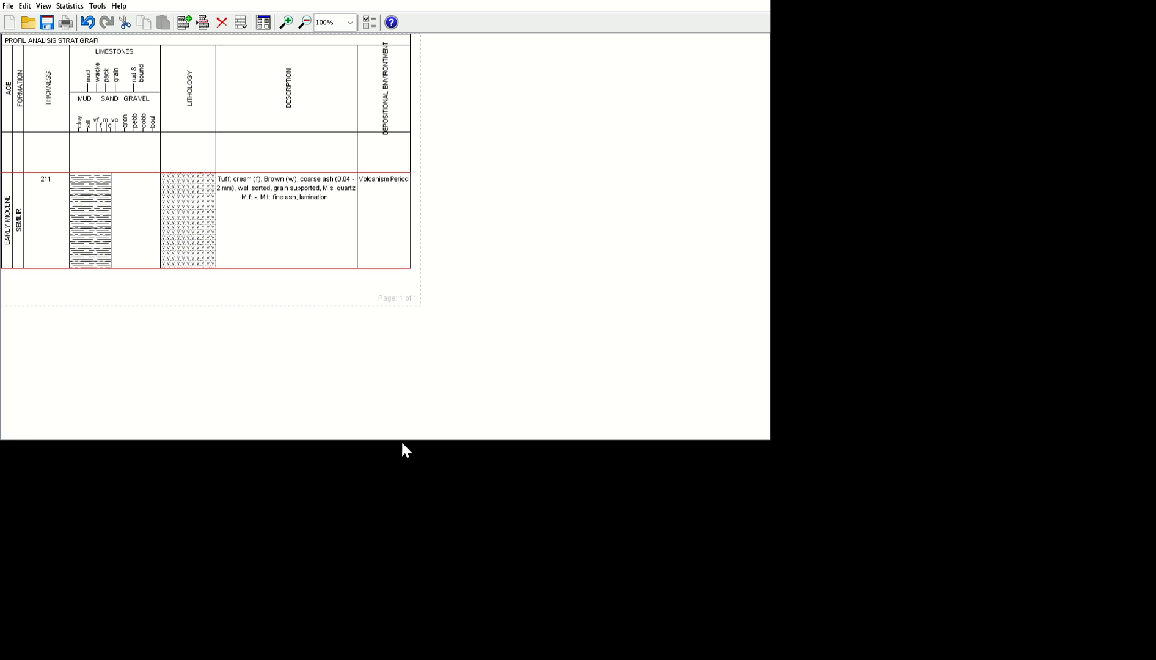
Step: Add a tuffaceous sandstone bed above the tuff with age EARLY MIOCENE, formation SEMILIR, thickness 368, medium sand grain size and environment VOLCANISM PERIOD
{"action": "right_click", "coordinate": [435, 438]}
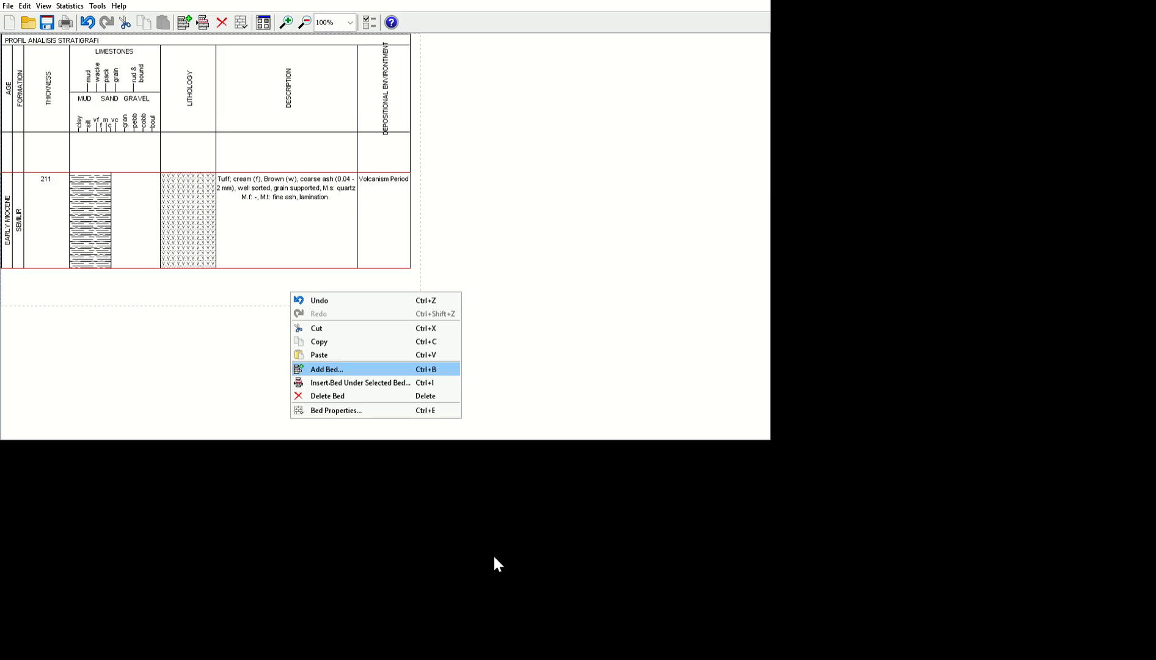
{"action": "left_click", "coordinate": [495, 556]}
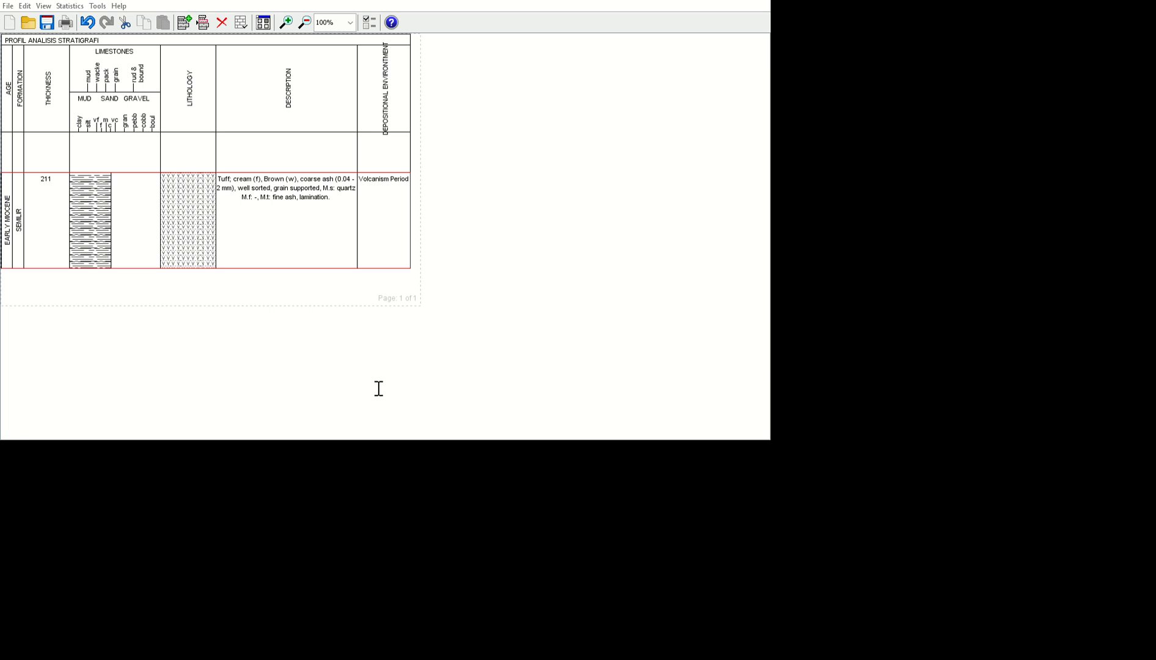
{"action": "left_click", "coordinate": [791, 627]}
Step: Add a breccia bed on top with age EARLY MIOCENE, formation NGLANGGERAN, thickness 195, granule grain size and environment VOLCANISM PERIOD
{"action": "scroll", "coordinate": [494, 520], "scroll_direction": "down", "scroll_amount": 4}
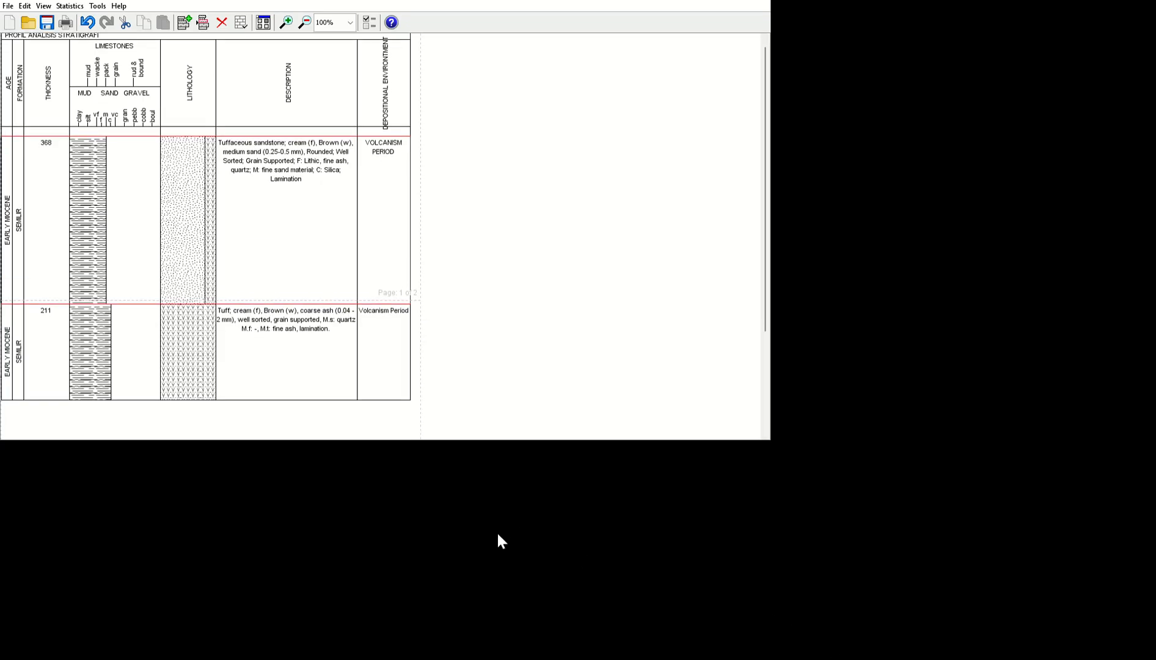
{"action": "scroll", "coordinate": [499, 540], "scroll_direction": "down", "scroll_amount": 1}
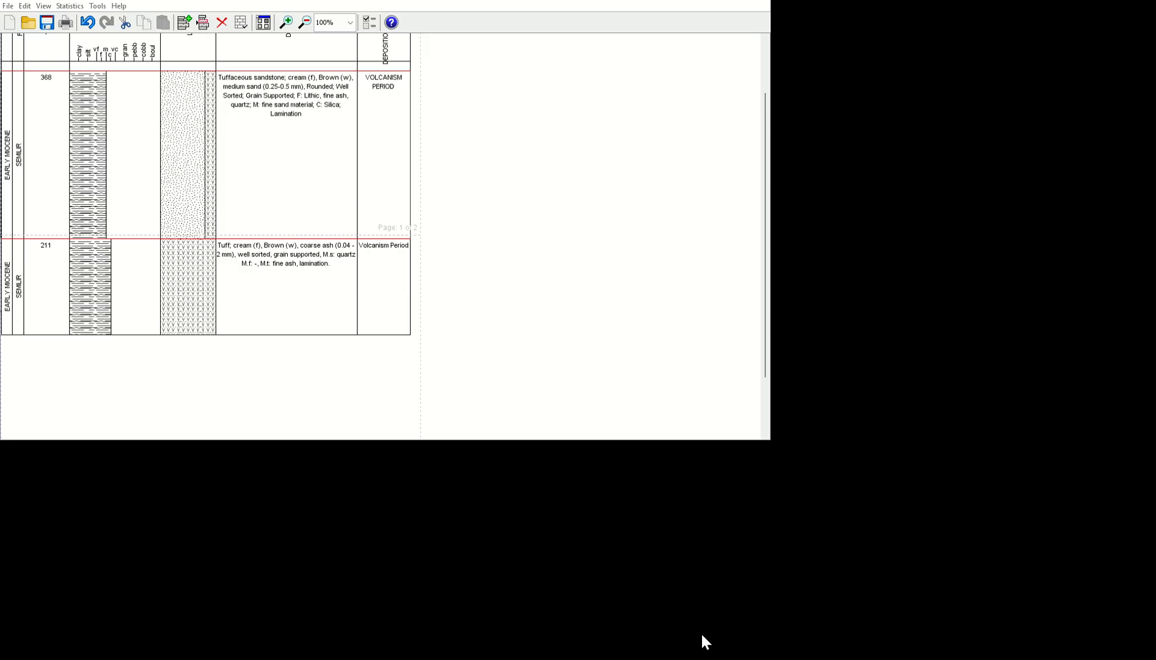
{"action": "left_click", "coordinate": [743, 626]}
Step: Add a calcareous sandstone bed on top with age EARLY MIOCENE, formation SAMBIPITU, thickness 202, very fine sand grain size and environment POST-VOLCANISM PERIOD
{"action": "scroll", "coordinate": [527, 405], "scroll_direction": "down", "scroll_amount": 2}
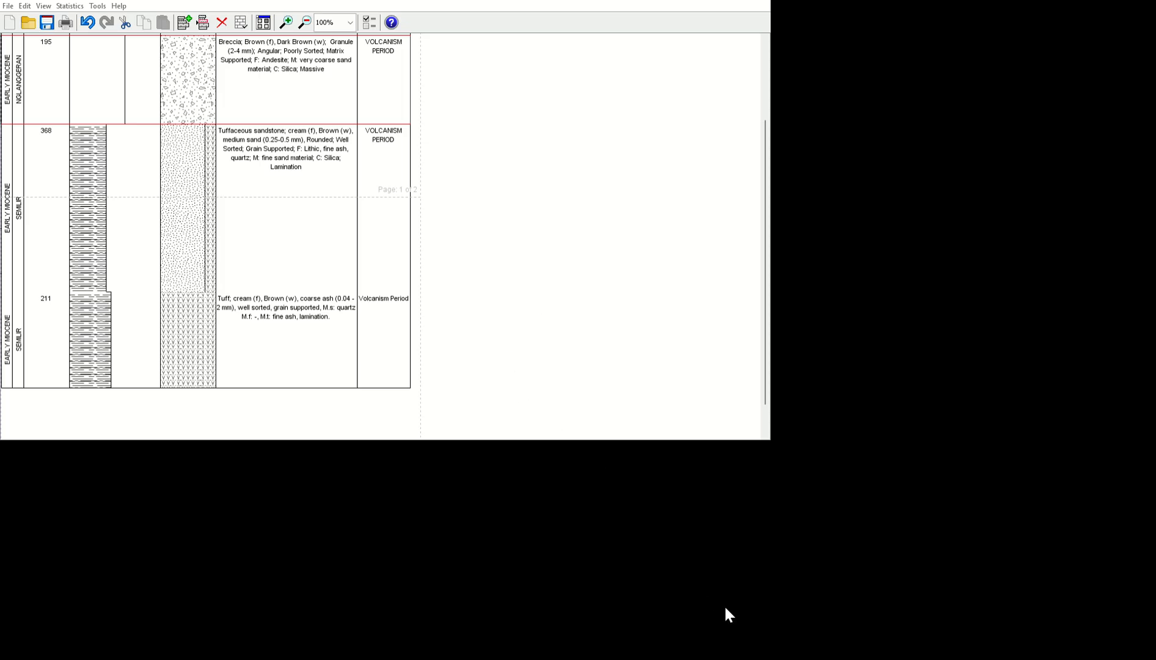
{"action": "left_click", "coordinate": [753, 631]}
Step: Add a wackestone bed on top with age EARLY-MIDDLE MIOCENE, formation OYO, thickness 314, a lutite description and environment POST-VOLCANISM PERIOD
{"action": "scroll", "coordinate": [489, 482], "scroll_direction": "down", "scroll_amount": 5}
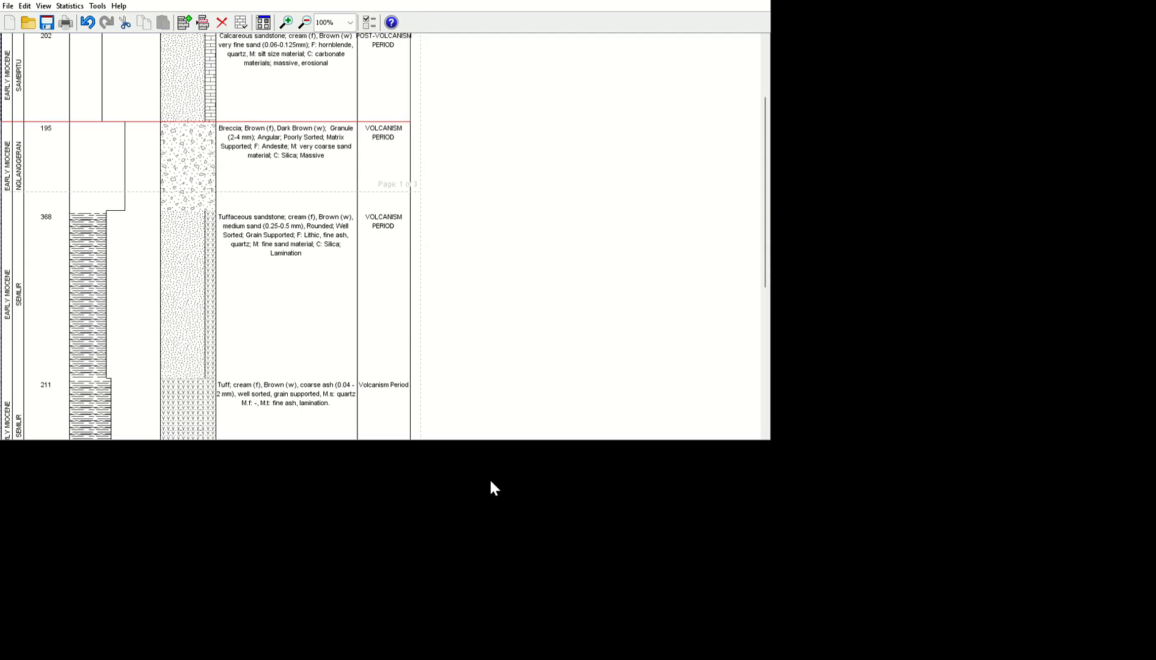
{"action": "scroll", "coordinate": [488, 485], "scroll_direction": "down", "scroll_amount": 3}
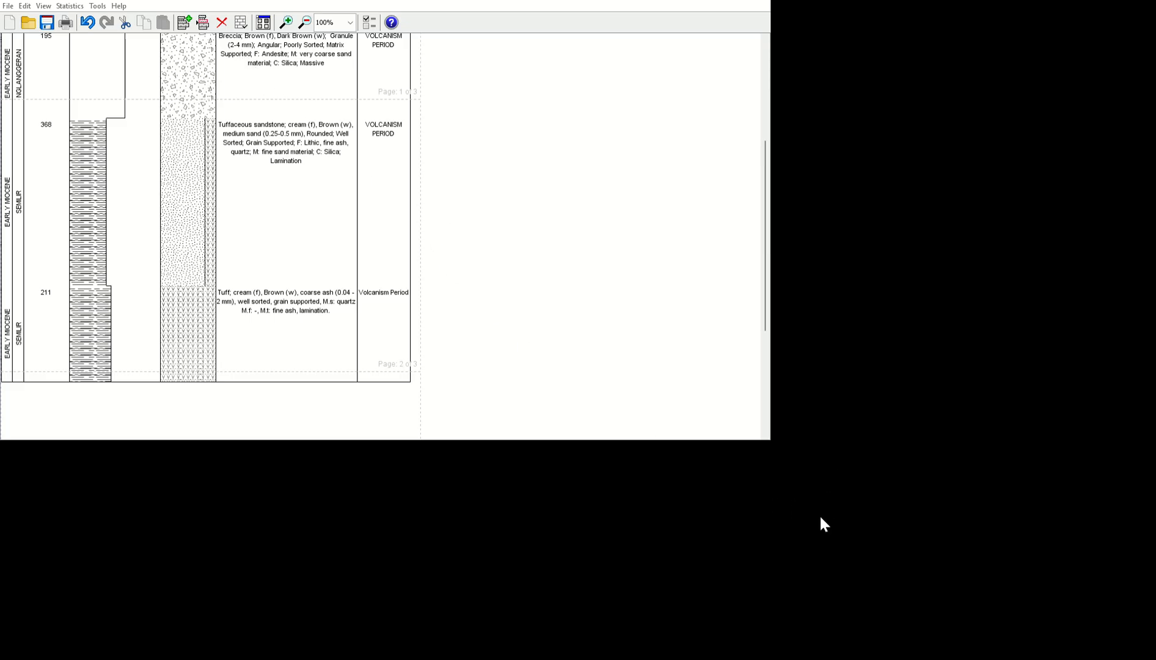
{"action": "left_click", "coordinate": [788, 634]}
Step: Review the beds of the stratigraphic log from top to base and start exporting the log
{"action": "scroll", "coordinate": [300, 321], "scroll_direction": "down", "scroll_amount": 5}
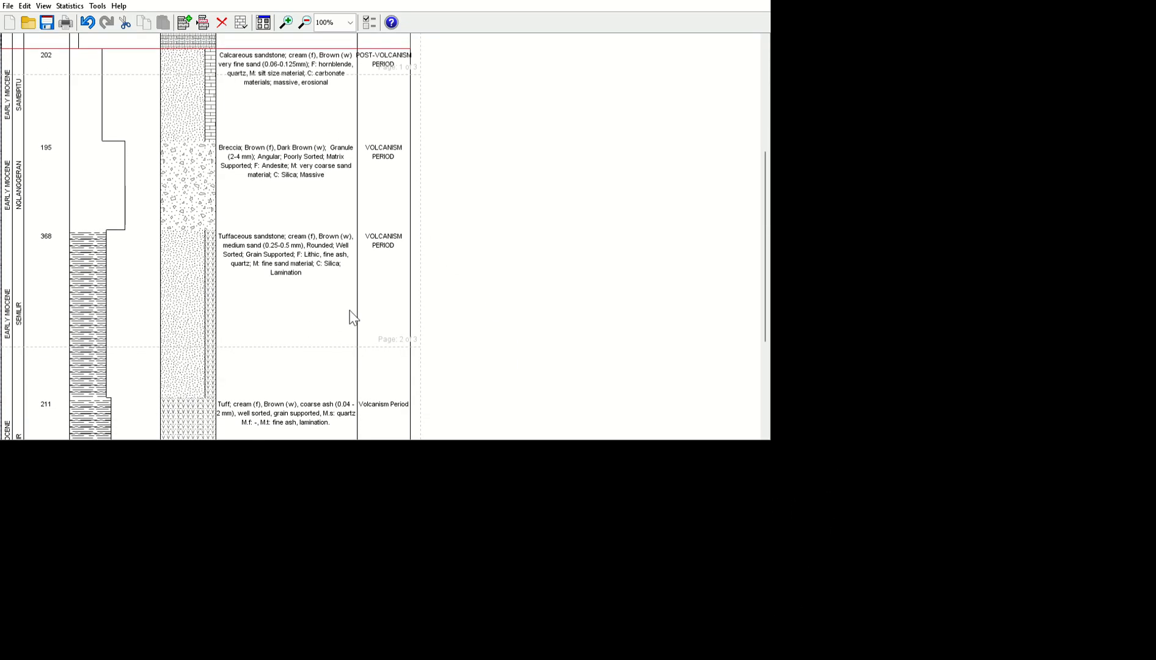
{"action": "scroll", "coordinate": [1151, 362], "scroll_direction": "down", "scroll_amount": 5}
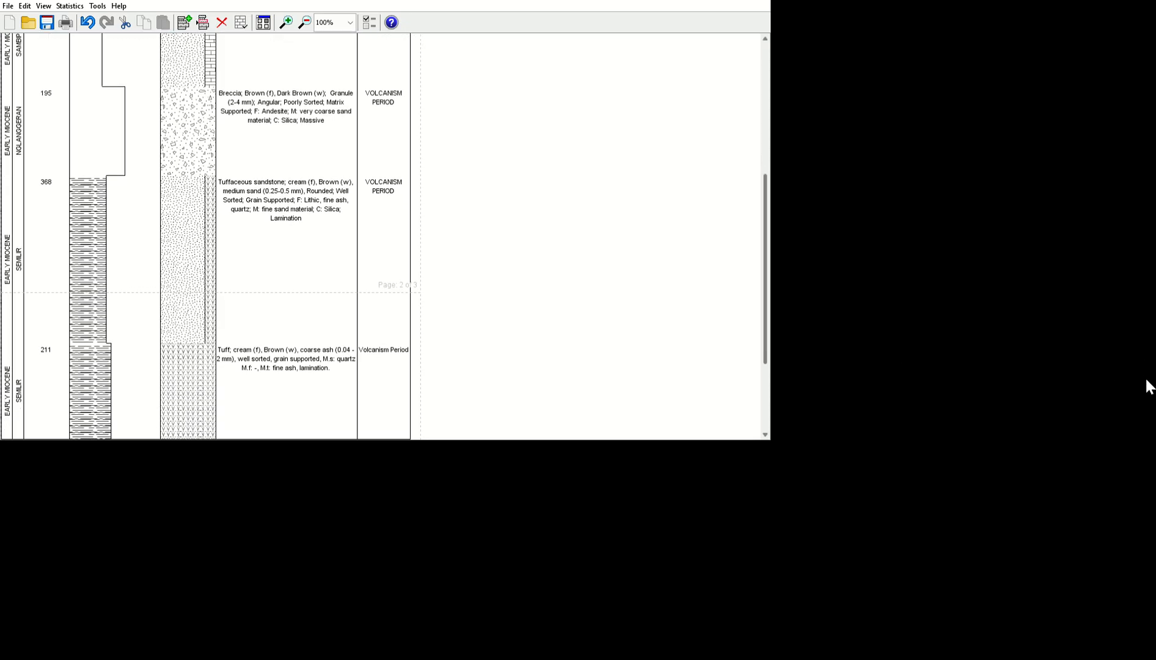
{"action": "scroll", "coordinate": [1153, 512], "scroll_direction": "up", "scroll_amount": 15}
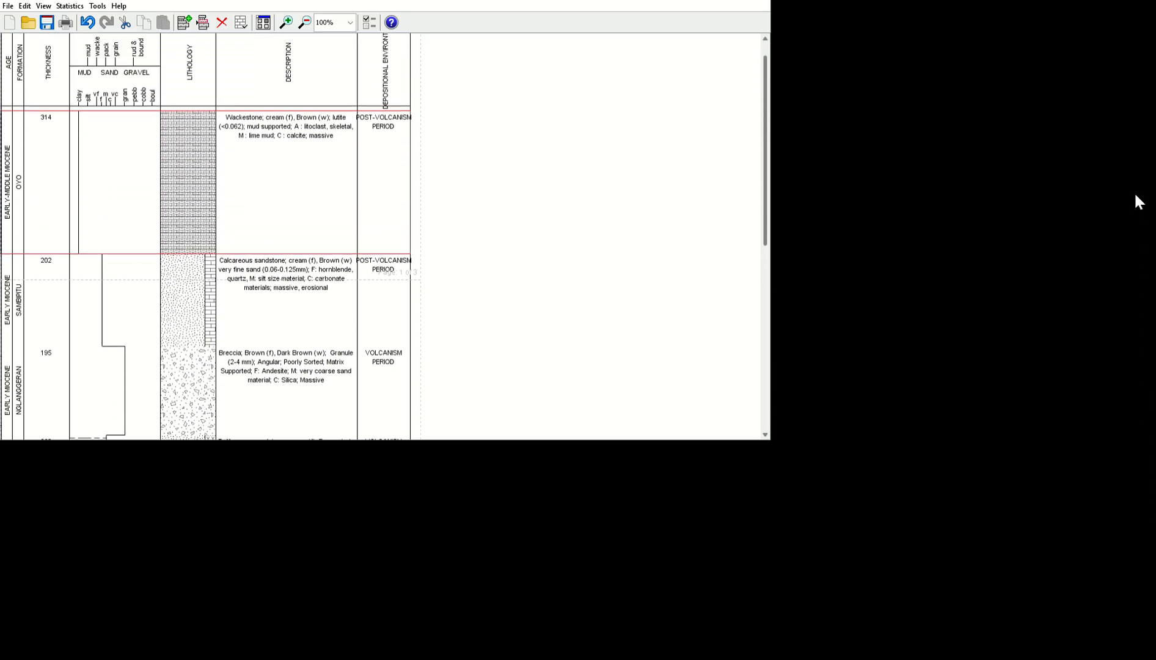
{"action": "scroll", "coordinate": [1140, 245], "scroll_direction": "down", "scroll_amount": 10}
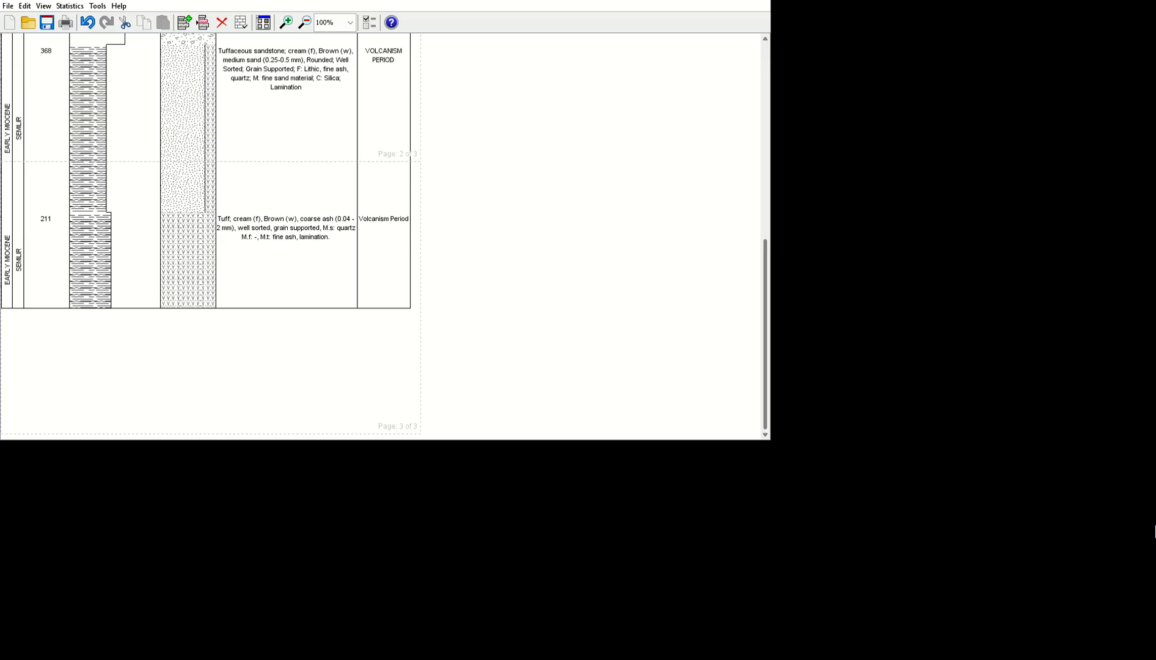
{"action": "scroll", "coordinate": [1150, 428], "scroll_direction": "up", "scroll_amount": 5}
{"action": "scroll", "coordinate": [1152, 313], "scroll_direction": "up", "scroll_amount": 3}
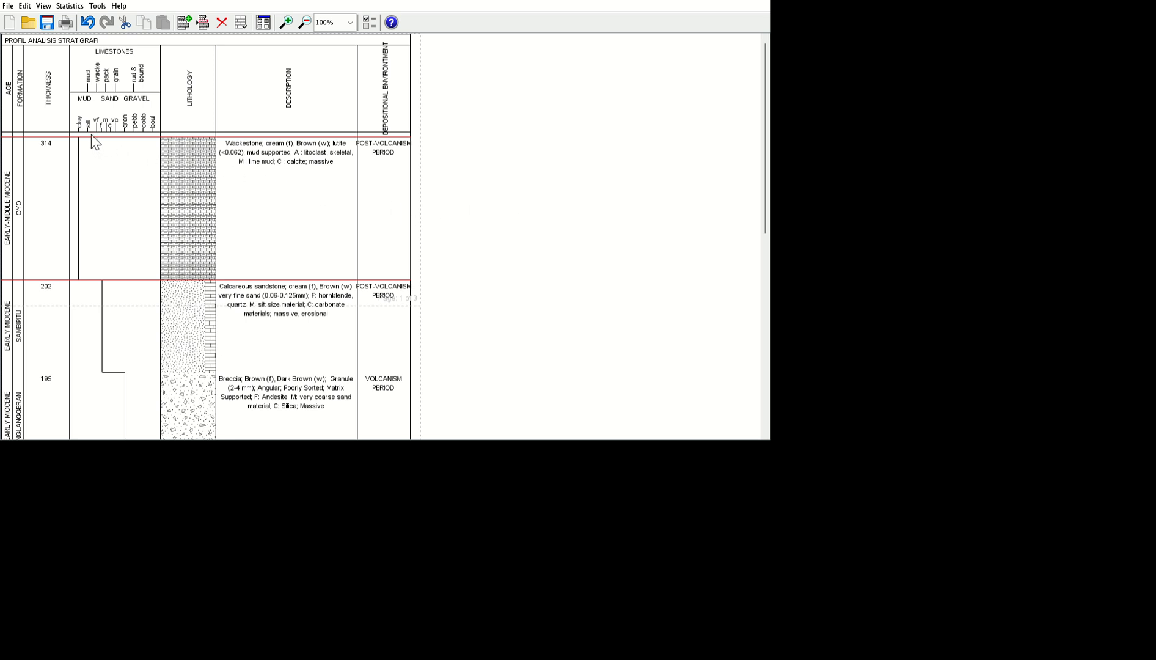
{"action": "left_click", "coordinate": [6, 7]}
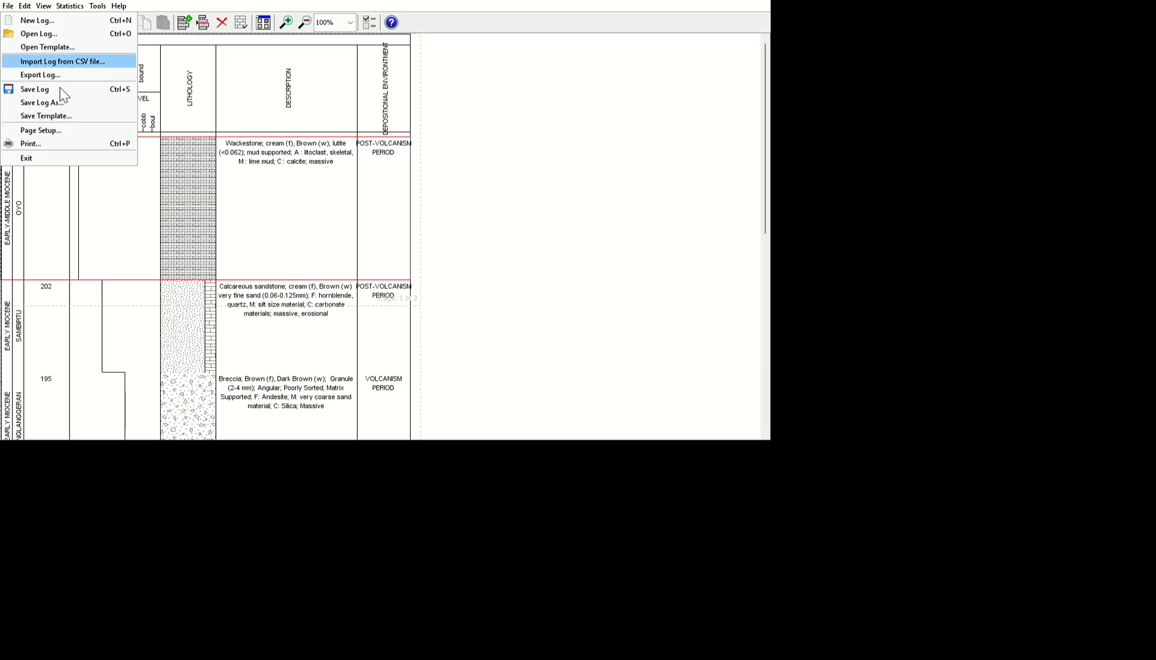
{"action": "left_click", "coordinate": [87, 113]}
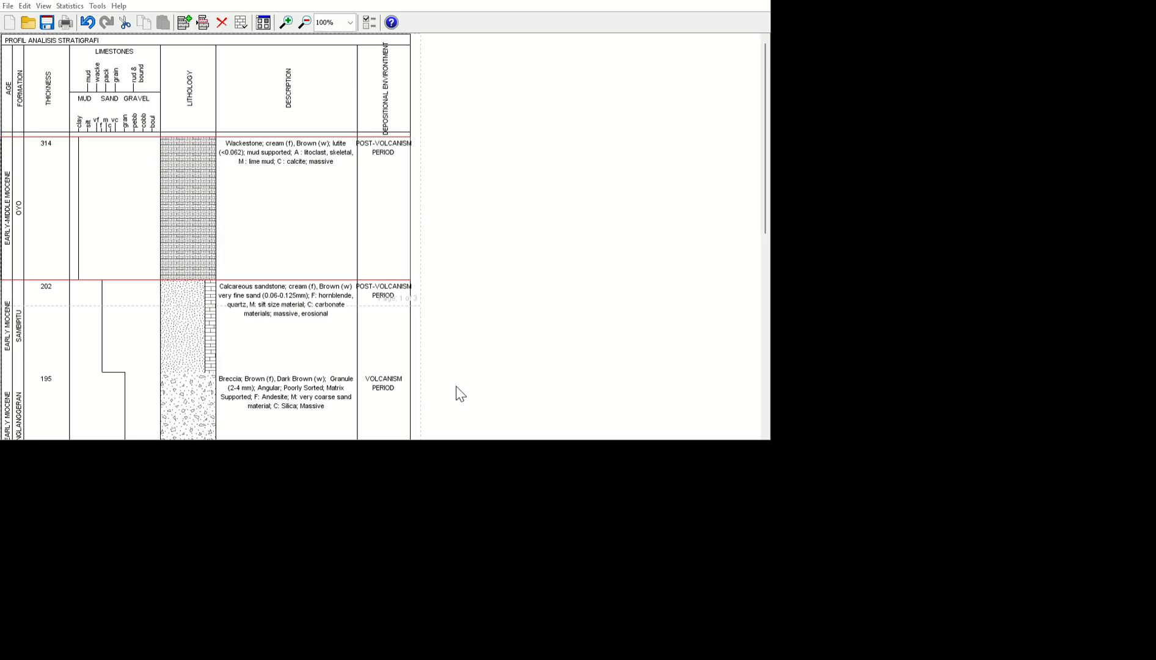